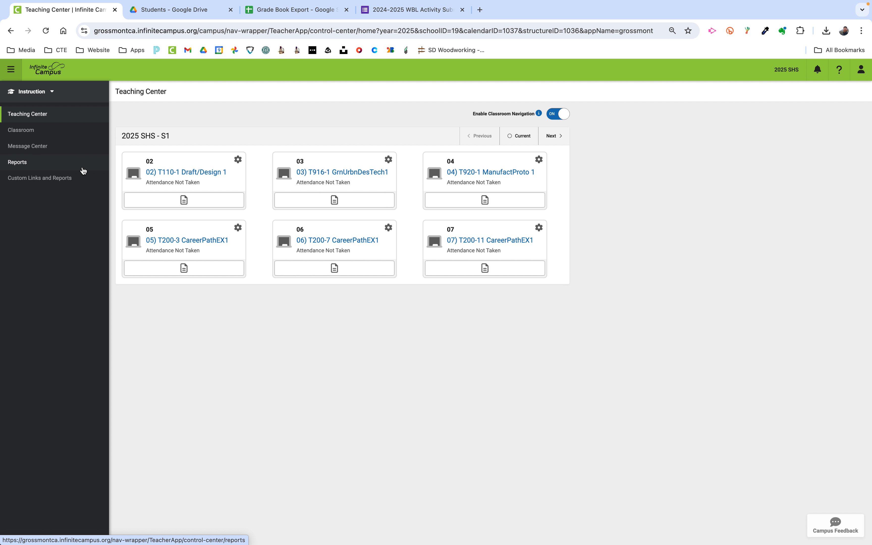
Step: Open the Grade Book Export report and generate its CSV for the 02) T110-1 Draft/Design 1 section with all students and assignments
{"action": "left_click", "coordinate": [19, 168]}
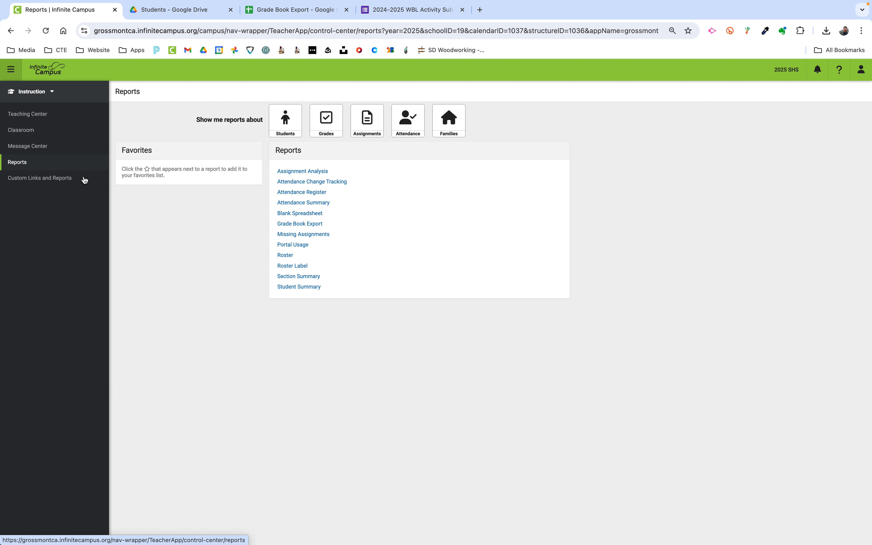
{"action": "left_click", "coordinate": [306, 225]}
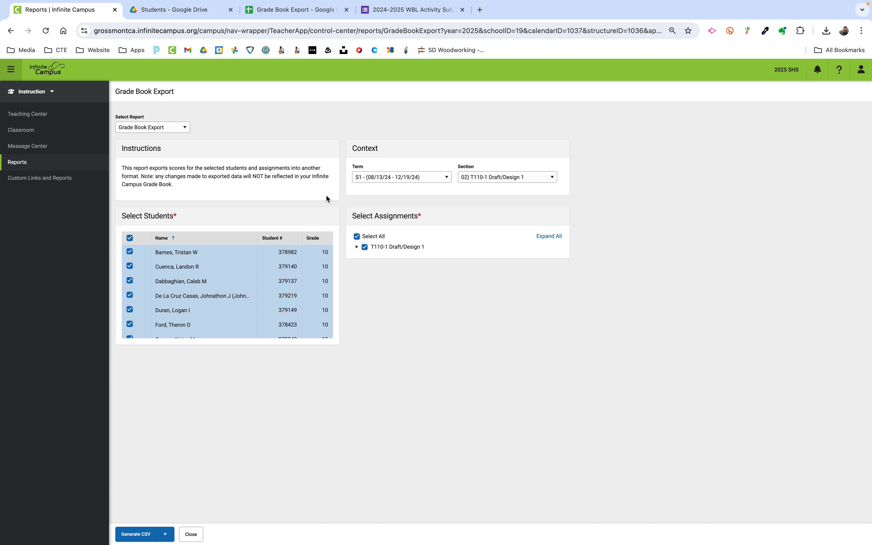
{"action": "left_click", "coordinate": [503, 184]}
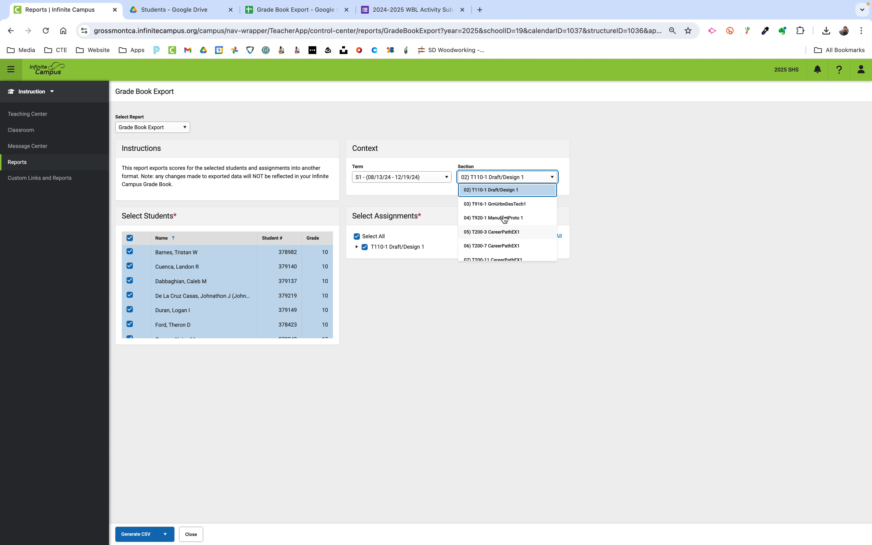
{"action": "left_click", "coordinate": [502, 176]}
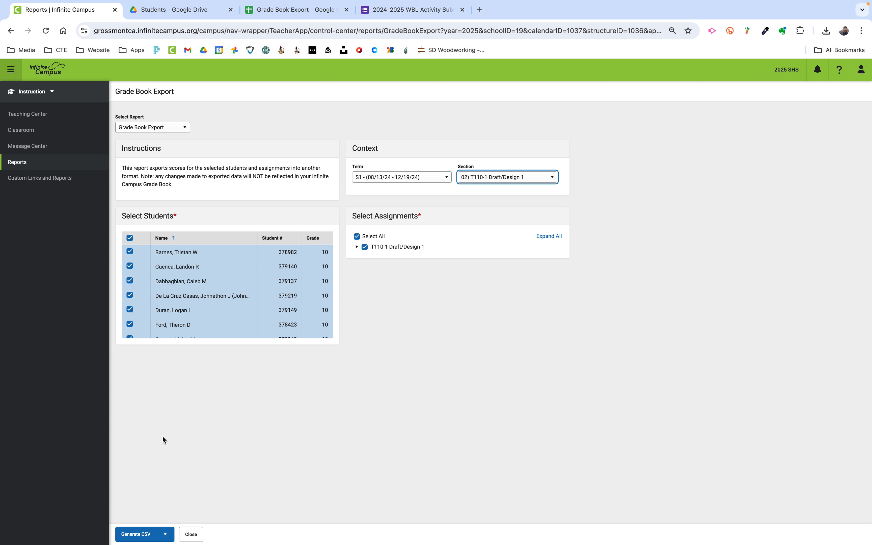
{"action": "left_click", "coordinate": [191, 460]}
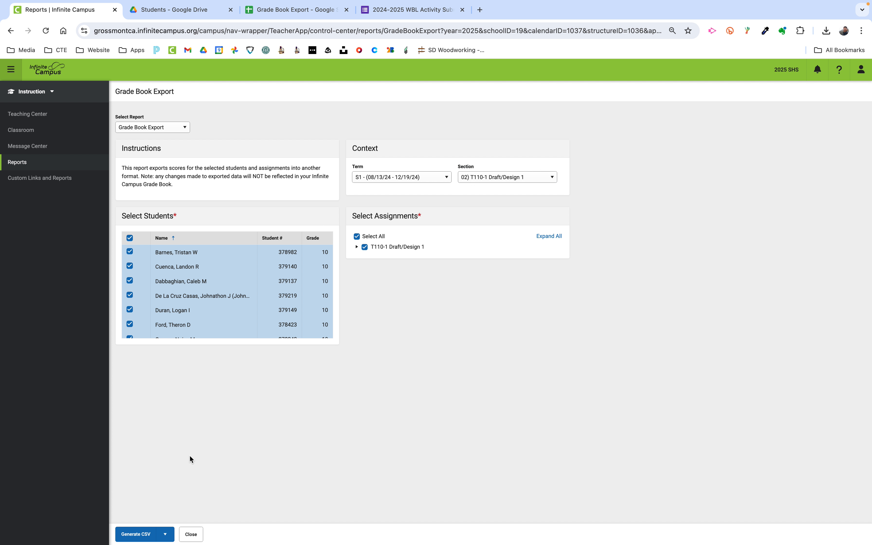
{"action": "left_click", "coordinate": [136, 535]}
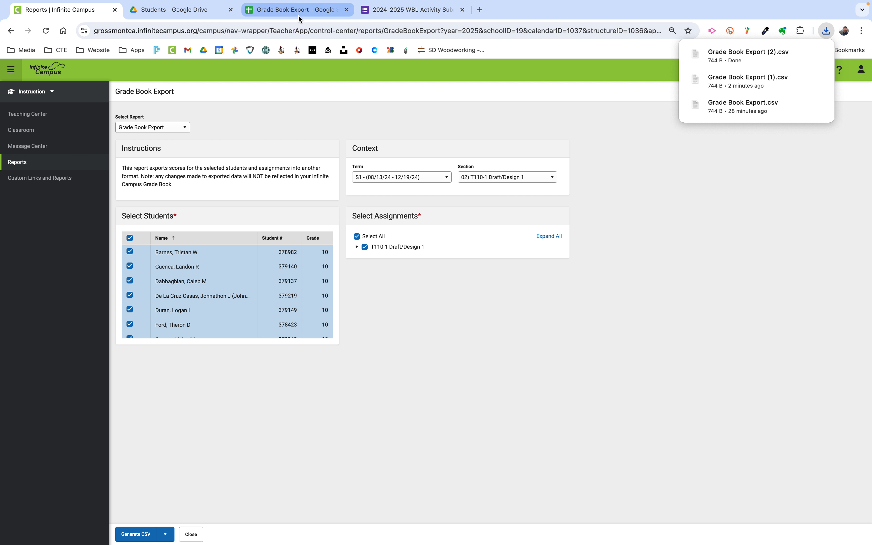
Step: Switch to Google Drive, open the Grade Book Export spreadsheet from the Students folder, and close the copy that was already open
{"action": "left_click", "coordinate": [167, 16]}
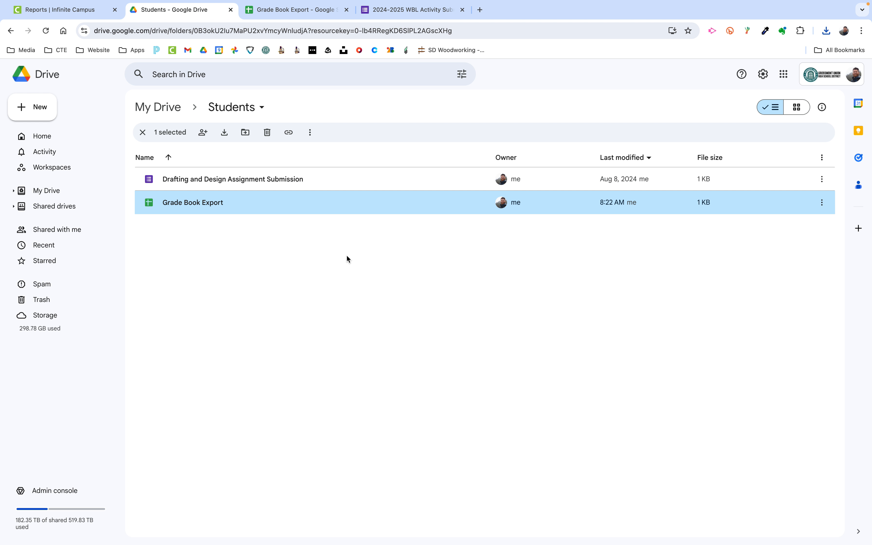
{"action": "left_click", "coordinate": [704, 516]}
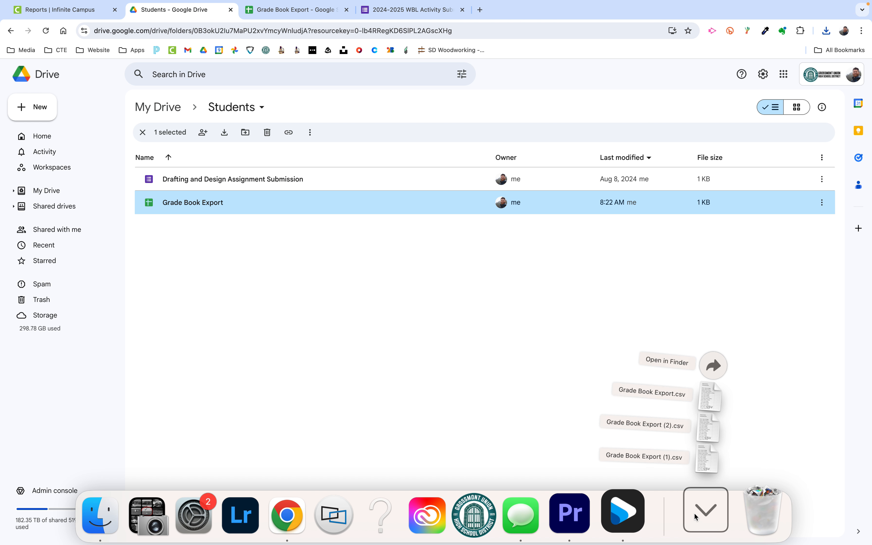
{"action": "left_click_drag", "start_coordinate": [704, 407], "coordinate": [701, 508]}
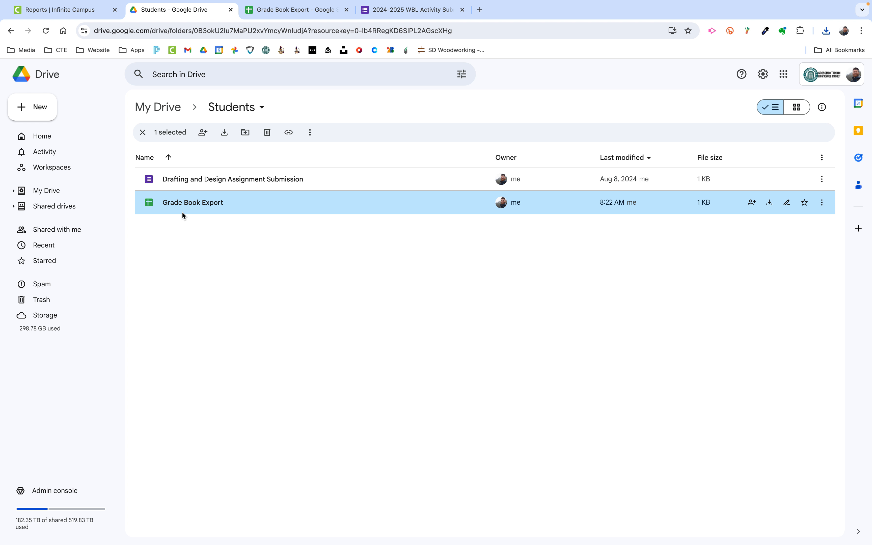
{"action": "double_click", "coordinate": [174, 207]}
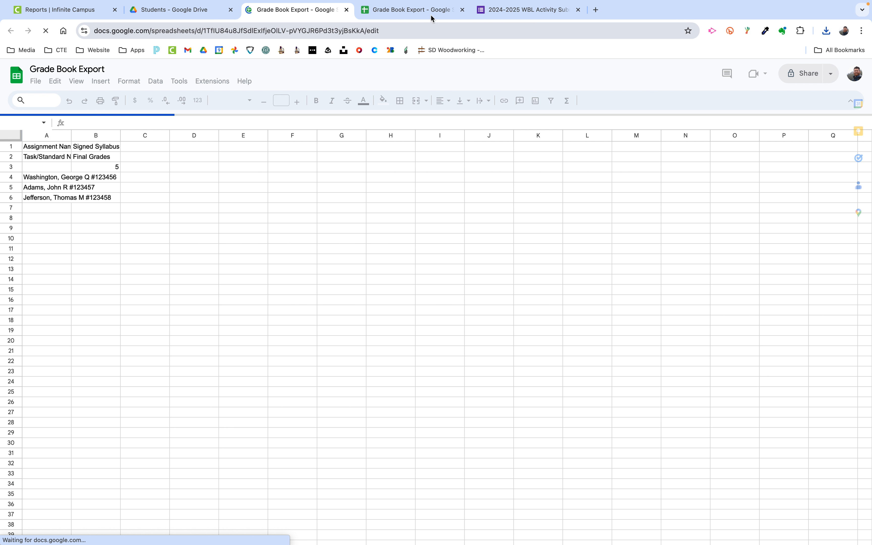
{"action": "left_click", "coordinate": [463, 10]}
{"action": "left_click", "coordinate": [180, 216]}
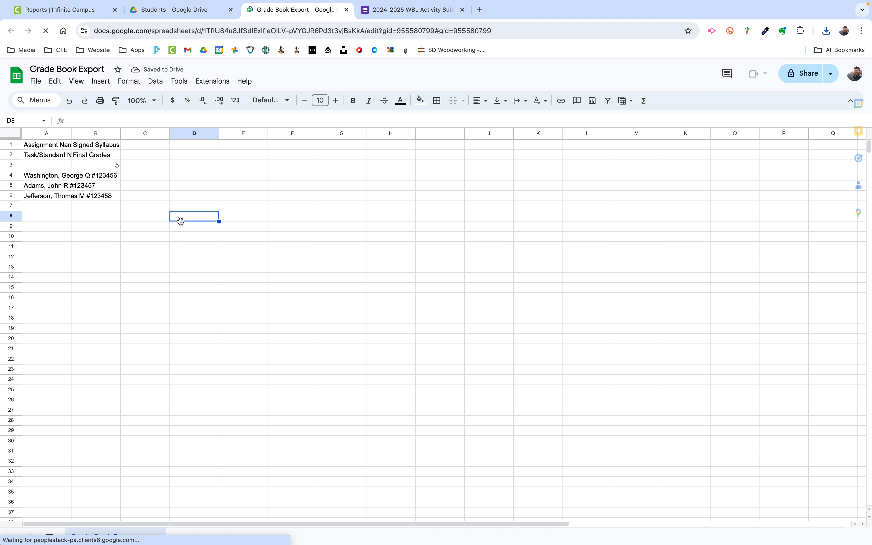
Step: Delete rows 1 to 3, which hold the assignment name, task name and points, leaving only the student rows
{"action": "left_click_drag", "start_coordinate": [43, 177], "coordinate": [53, 392]}
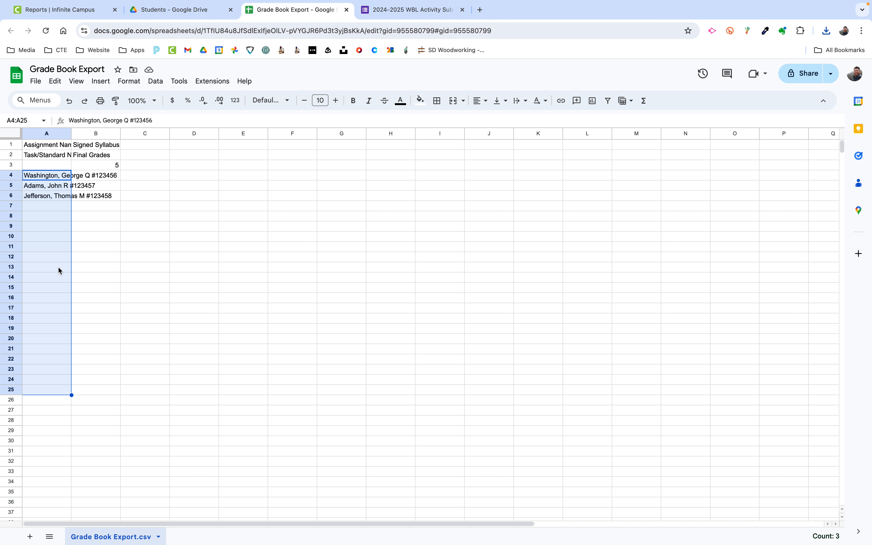
{"action": "left_click", "coordinate": [94, 176]}
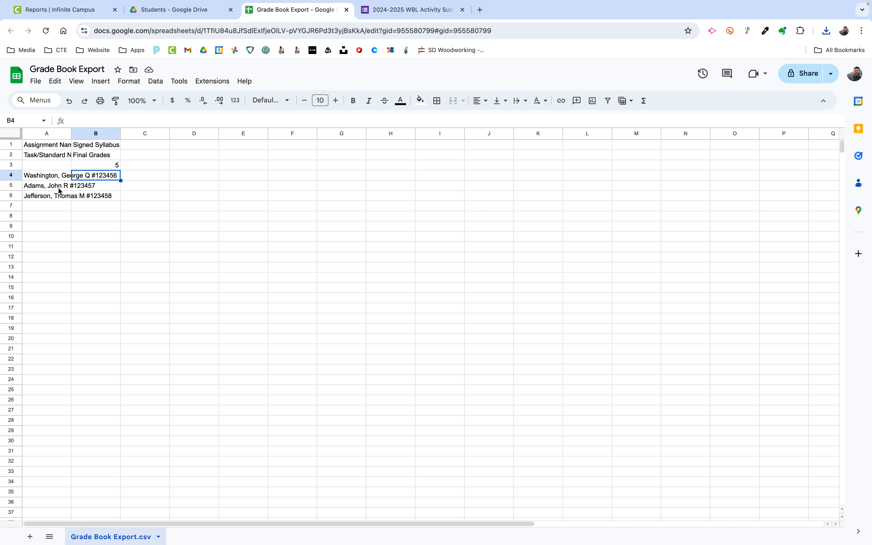
{"action": "left_click", "coordinate": [90, 158]}
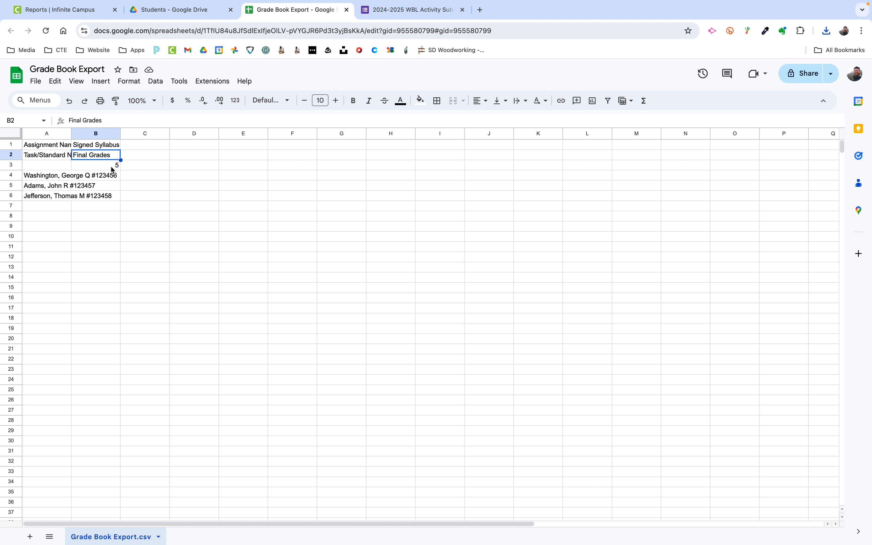
{"action": "left_click_drag", "start_coordinate": [112, 169], "coordinate": [520, 169]}
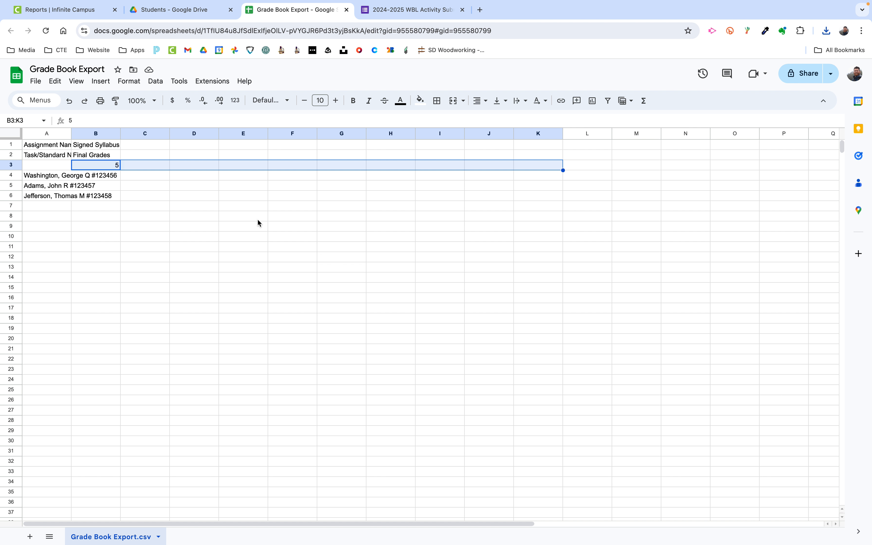
{"action": "left_click", "coordinate": [240, 238]}
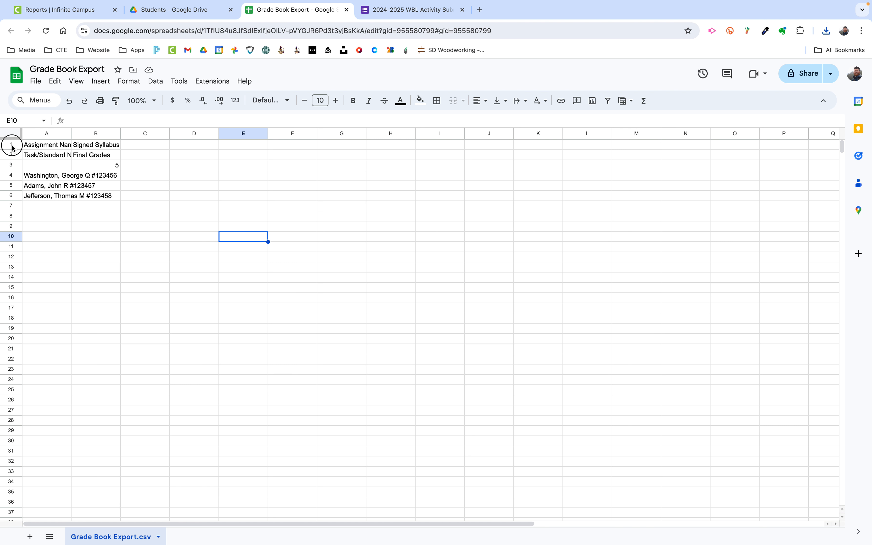
{"action": "mouse_move", "coordinate": [11, 144]}
{"action": "left_mouse_down"}
{"action": "mouse_move", "coordinate": [12, 175]}
{"action": "mouse_move", "coordinate": [12, 161]}
{"action": "left_mouse_up"}
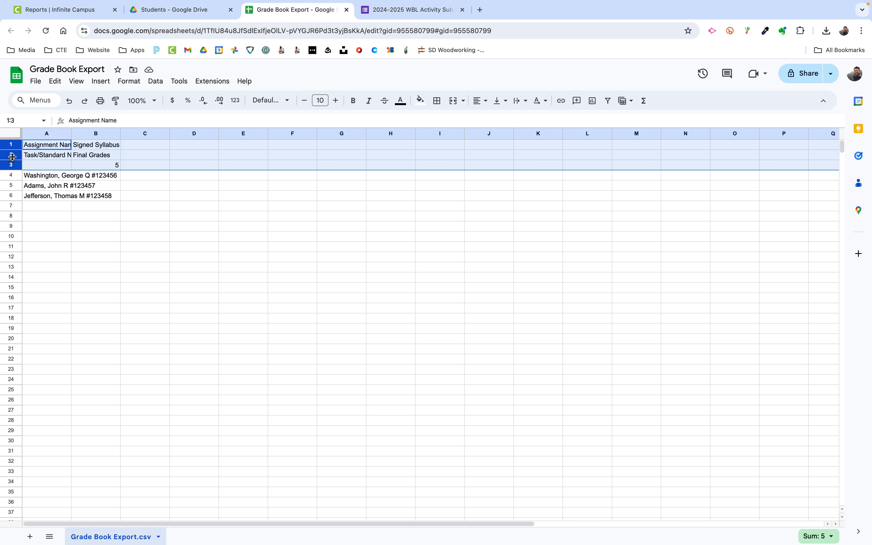
{"action": "right_click", "coordinate": [12, 155]}
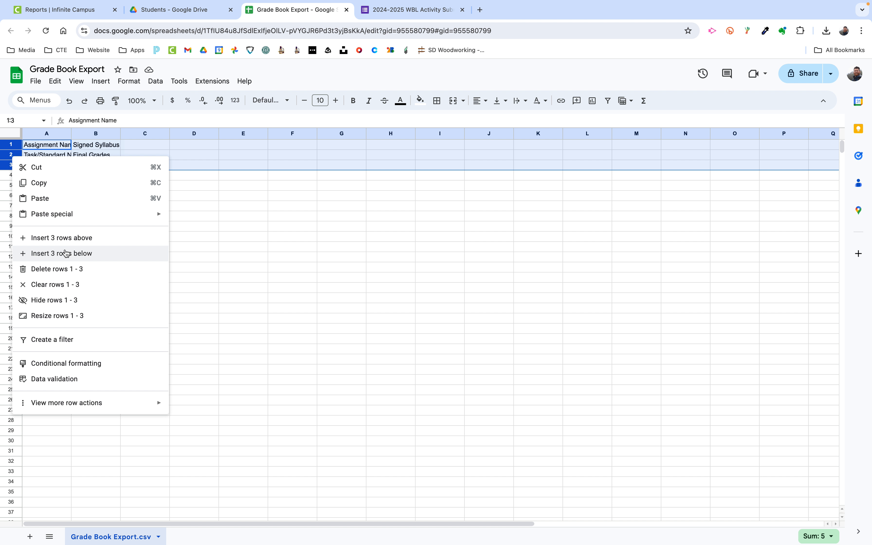
{"action": "left_click", "coordinate": [73, 274]}
{"action": "left_click", "coordinate": [125, 219]}
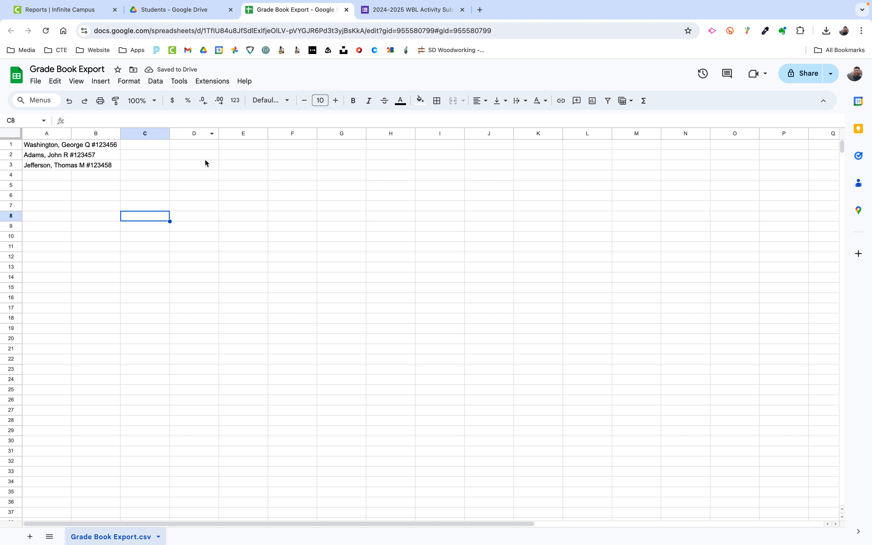
{"action": "left_click", "coordinate": [94, 134]}
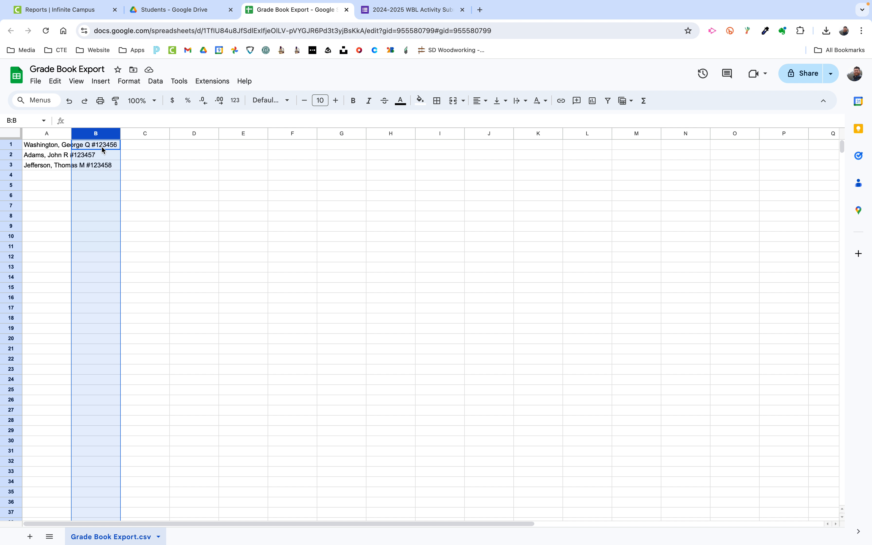
{"action": "left_click", "coordinate": [131, 185]}
{"action": "left_click_drag", "start_coordinate": [107, 133], "coordinate": [497, 133]}
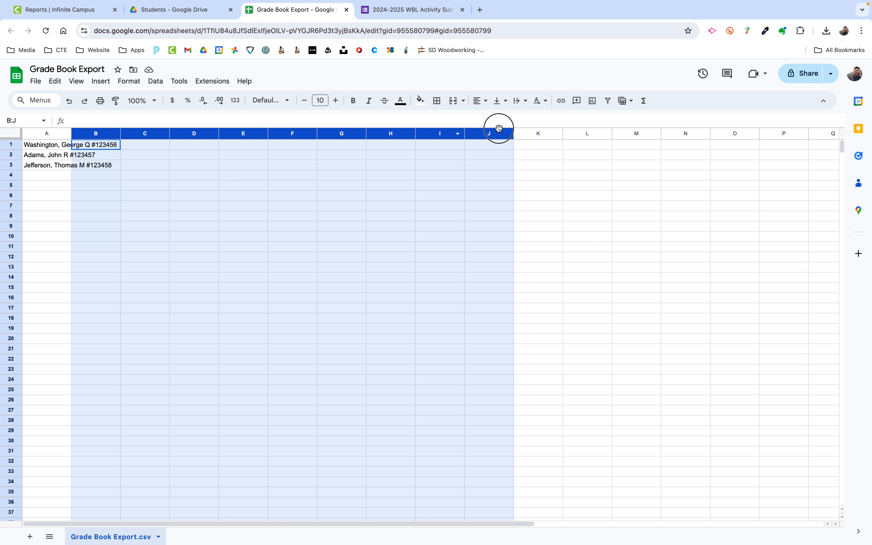
{"action": "right_click", "coordinate": [486, 134]}
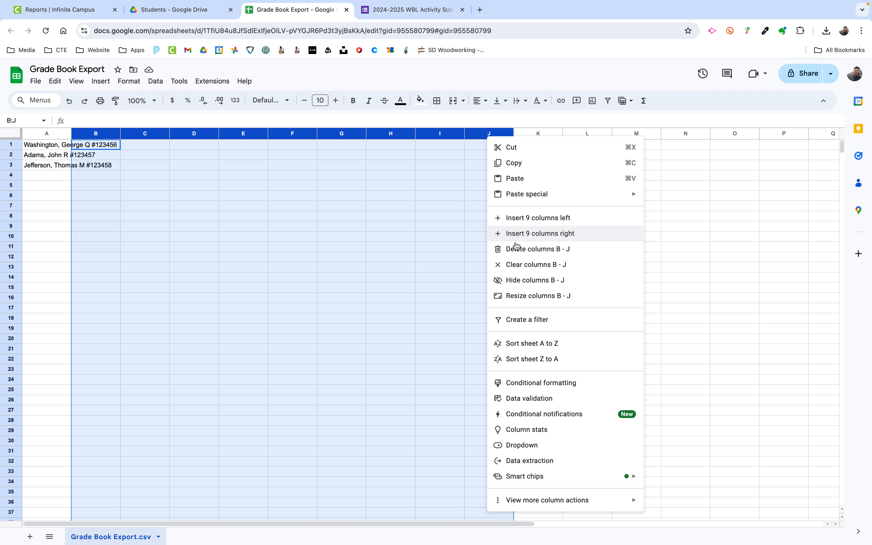
{"action": "left_click", "coordinate": [446, 239]}
Step: Widen column A so the full student names and ID numbers fit inside it
{"action": "left_click_drag", "start_coordinate": [41, 148], "coordinate": [42, 177]}
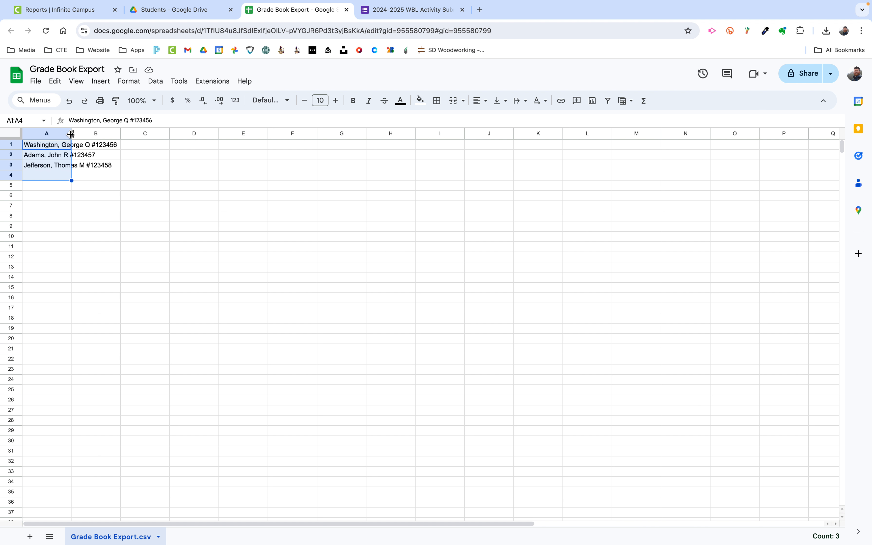
{"action": "left_click_drag", "start_coordinate": [72, 134], "coordinate": [139, 134]}
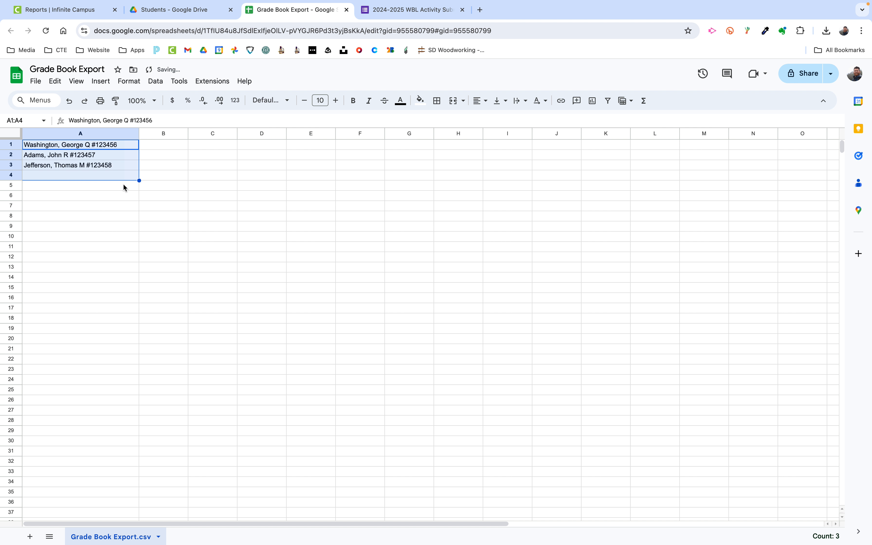
{"action": "left_click", "coordinate": [93, 244]}
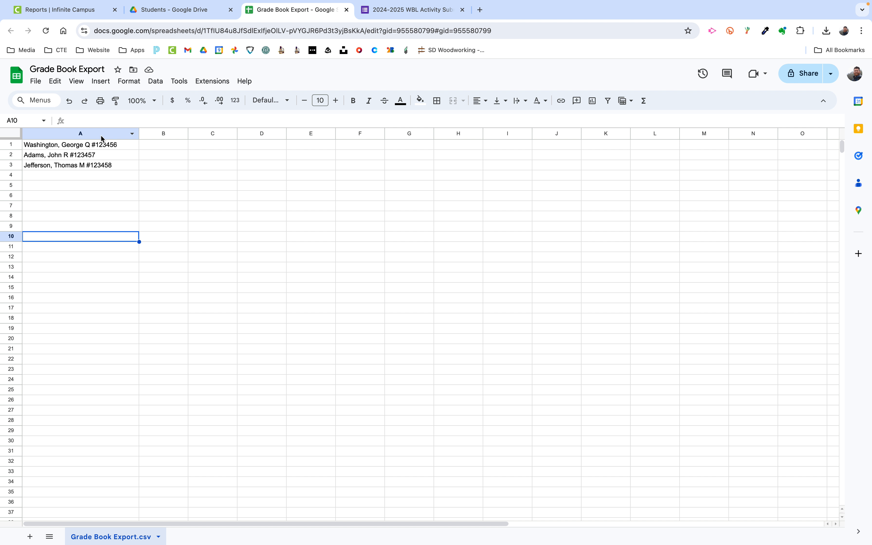
Step: Split the text in column A into two columns using # as a custom separator
{"action": "left_click", "coordinate": [76, 134]}
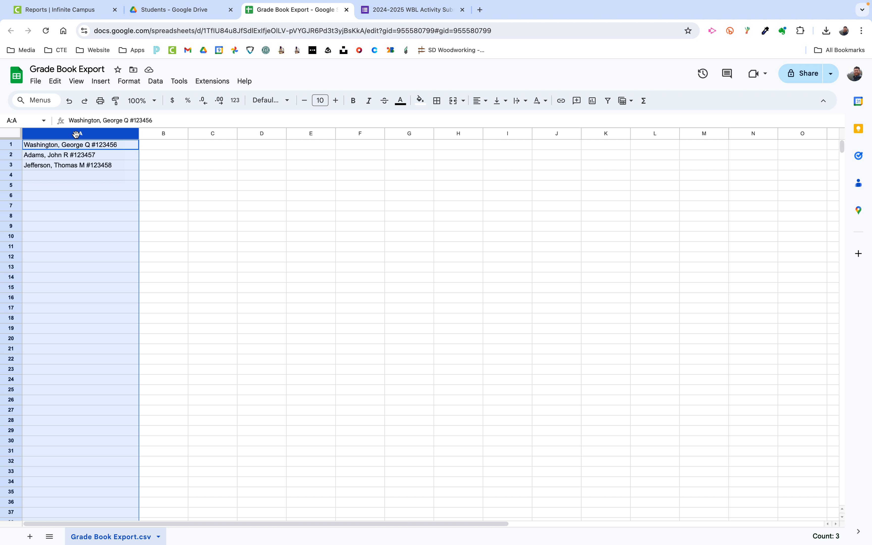
{"action": "left_click", "coordinate": [155, 83]}
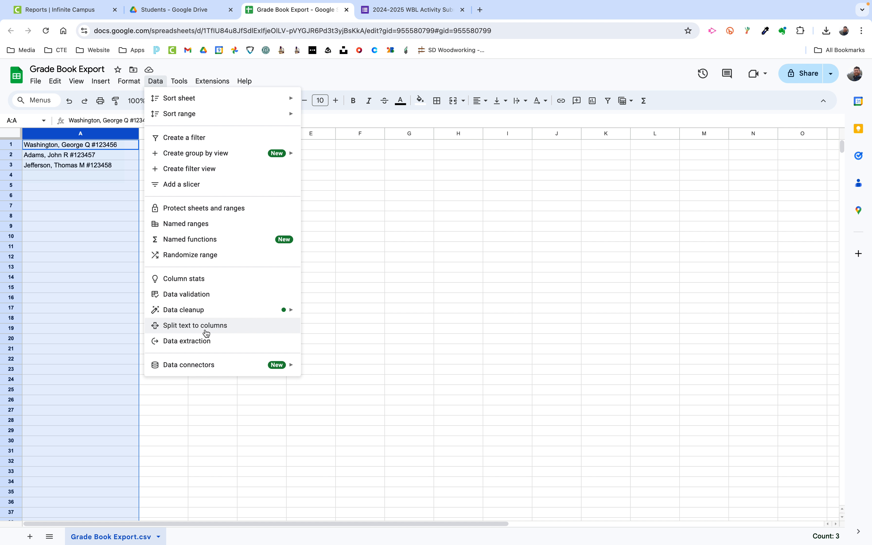
{"action": "left_click", "coordinate": [206, 328]}
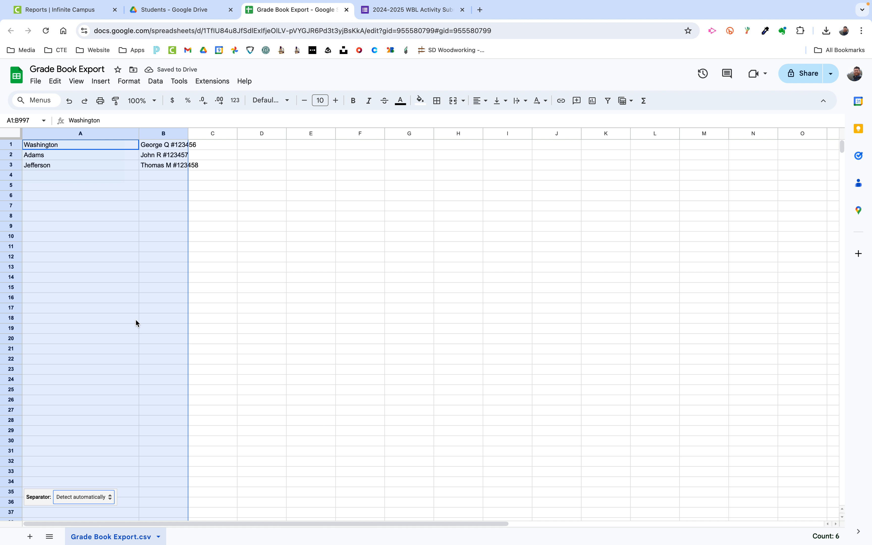
{"action": "left_click", "coordinate": [109, 498]}
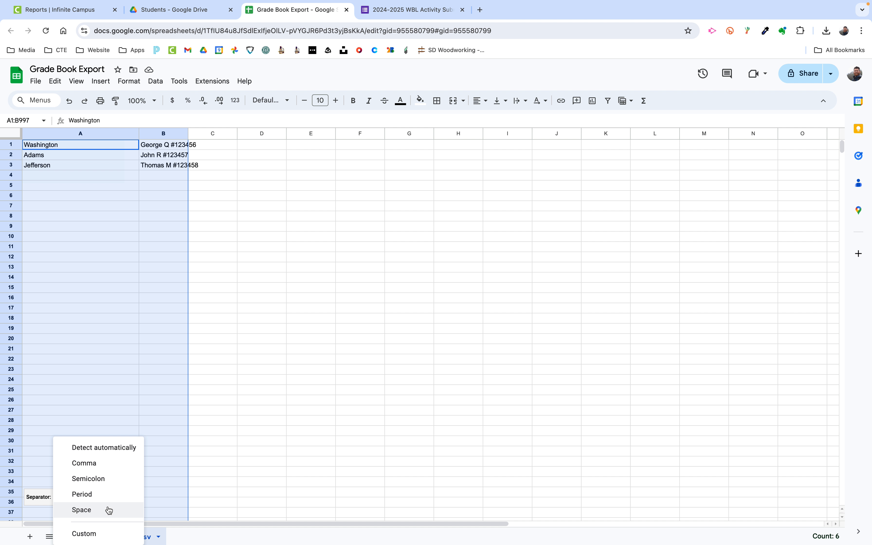
{"action": "left_click", "coordinate": [105, 534]}
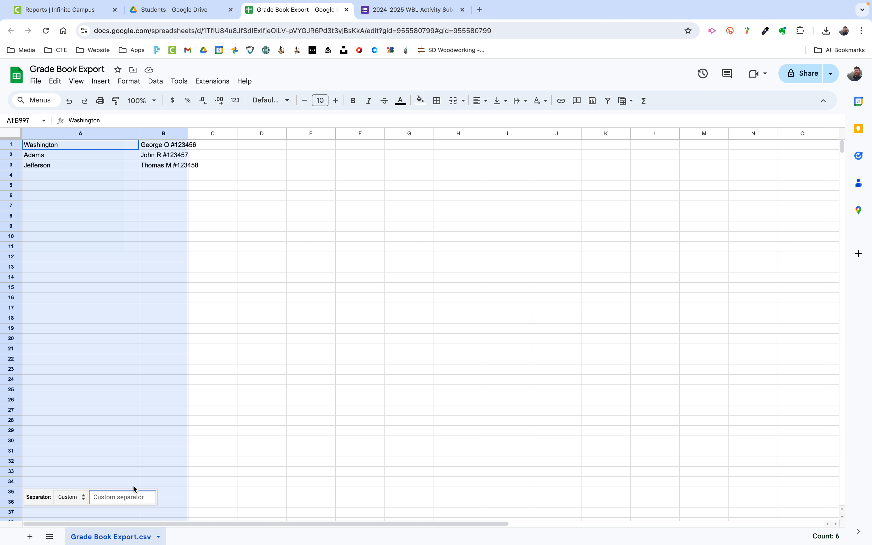
{"action": "type", "text": "#"}
{"action": "left_click", "coordinate": [183, 300]}
Step: Move the student ID number column in front of the student name column
{"action": "left_click_drag", "start_coordinate": [165, 146], "coordinate": [163, 169]}
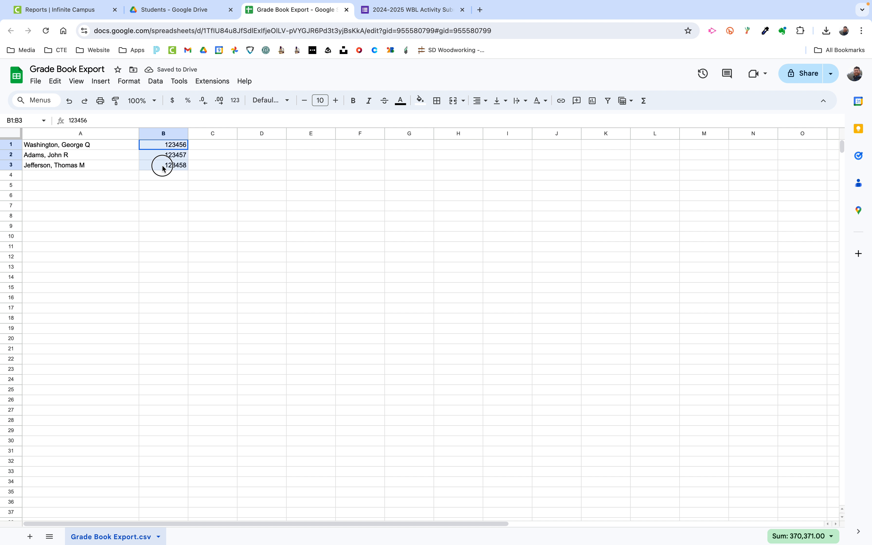
{"action": "left_click", "coordinate": [170, 164]}
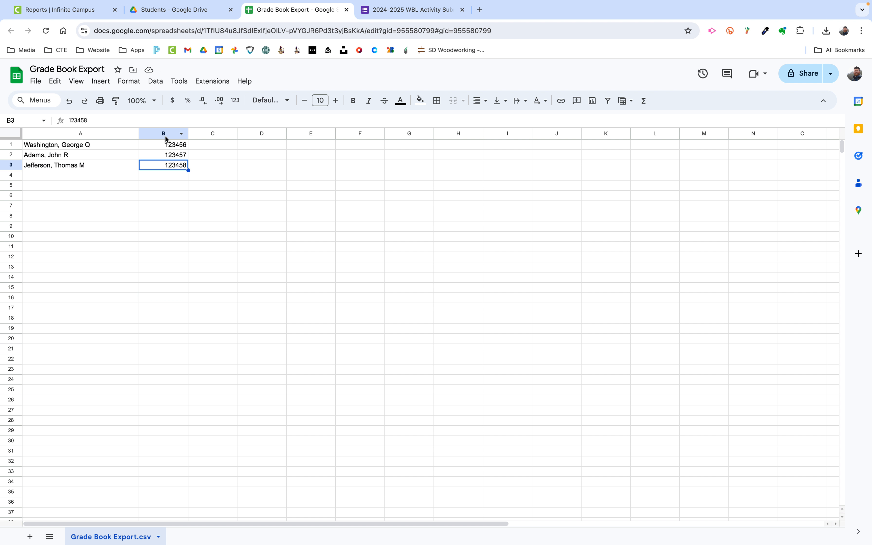
{"action": "left_click_drag", "start_coordinate": [167, 139], "coordinate": [95, 140]}
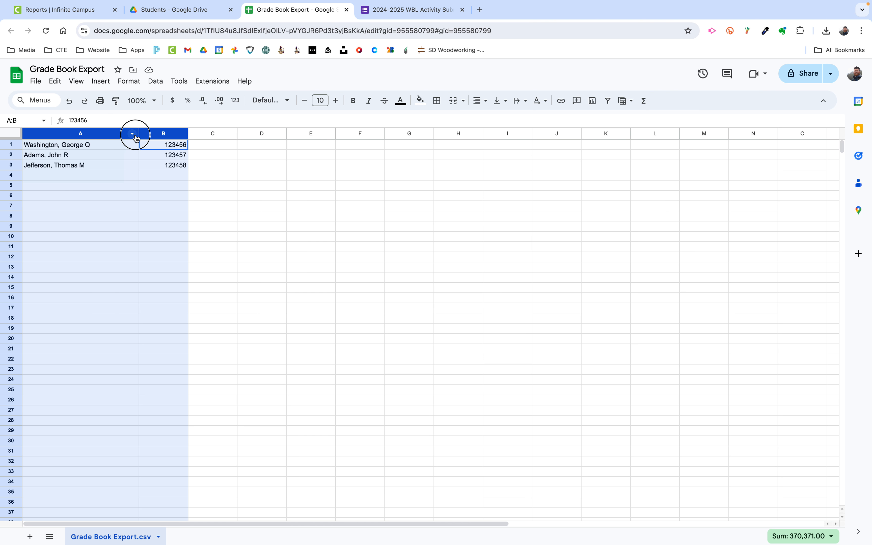
{"action": "left_click", "coordinate": [160, 155]}
{"action": "left_click_drag", "start_coordinate": [160, 133], "coordinate": [68, 133]}
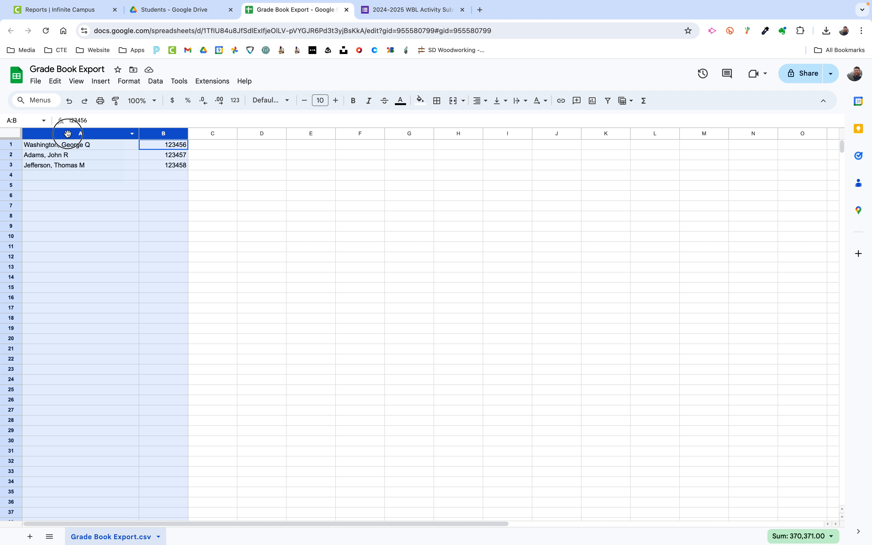
{"action": "left_click", "coordinate": [142, 165]}
{"action": "left_click", "coordinate": [152, 133]}
{"action": "left_click_drag", "start_coordinate": [152, 132], "coordinate": [38, 139]}
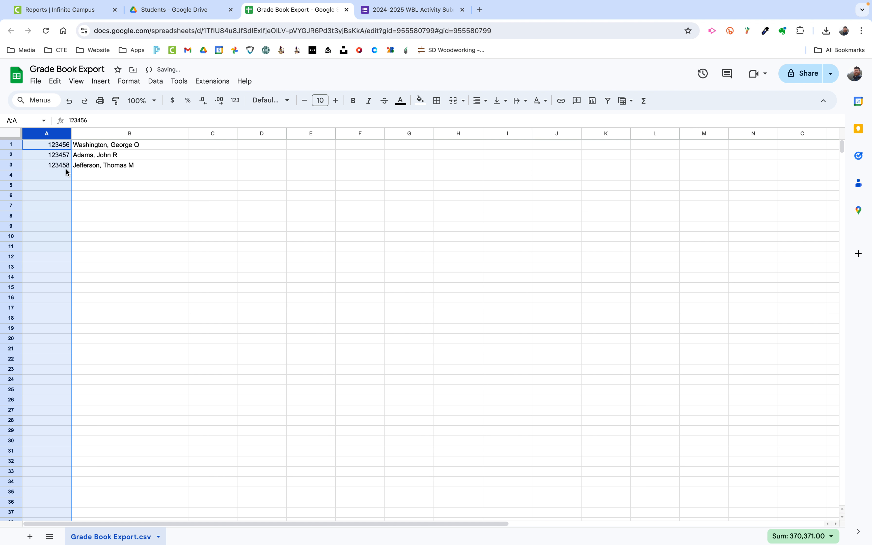
{"action": "left_click", "coordinate": [124, 183]}
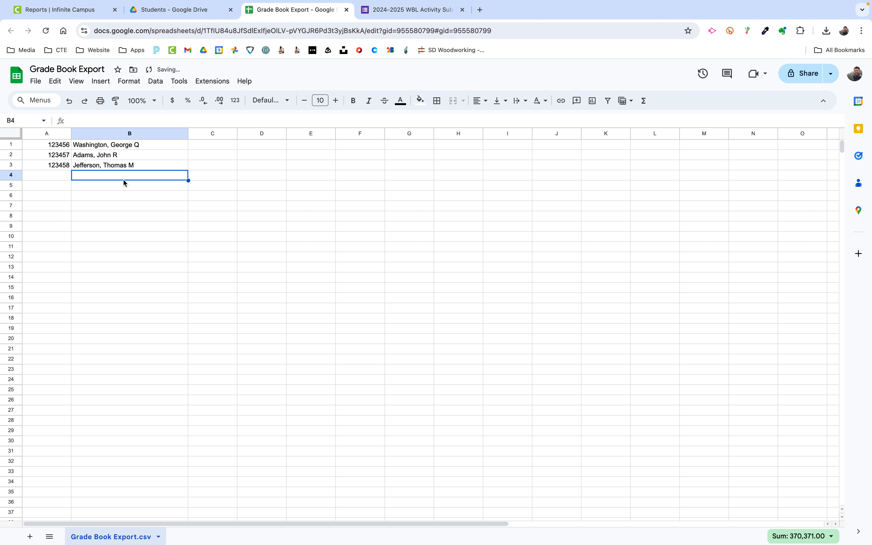
{"action": "left_click", "coordinate": [57, 146]}
{"action": "left_click", "coordinate": [55, 154]}
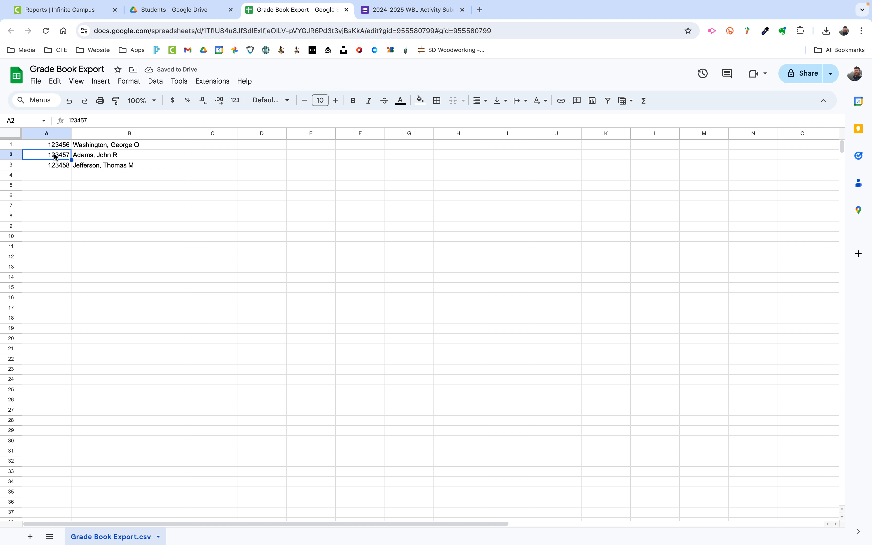
{"action": "left_click", "coordinate": [56, 164]}
{"action": "left_click", "coordinate": [56, 146]}
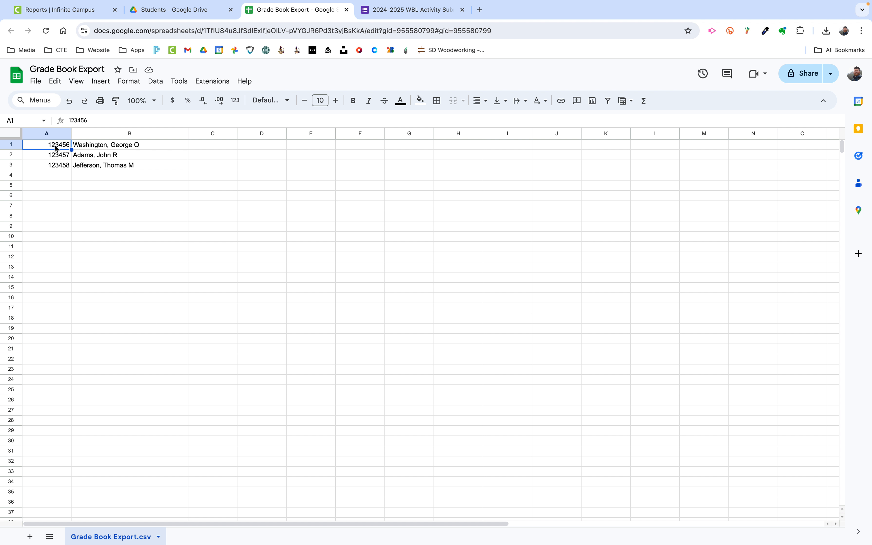
{"action": "left_click", "coordinate": [57, 167]}
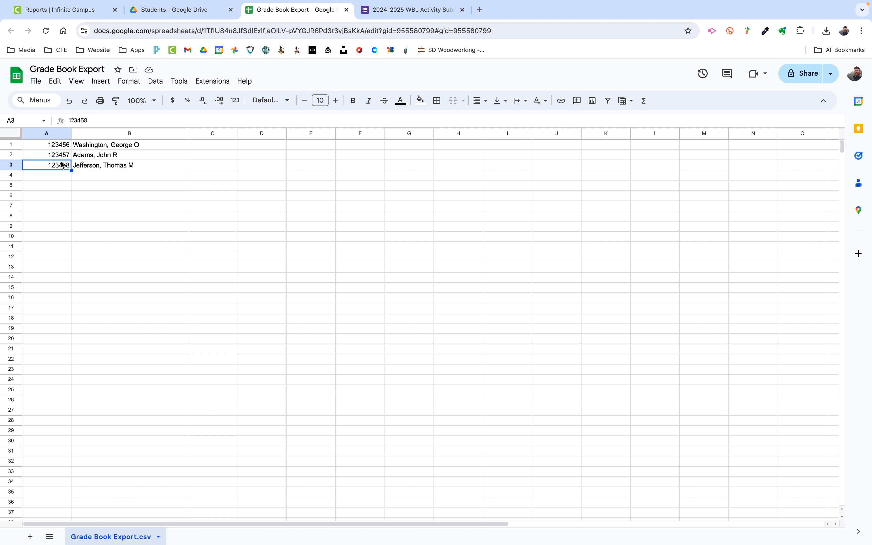
Step: Copy the first student's ID number from cell A1 and paste it into cell D4
{"action": "left_click", "coordinate": [62, 149]}
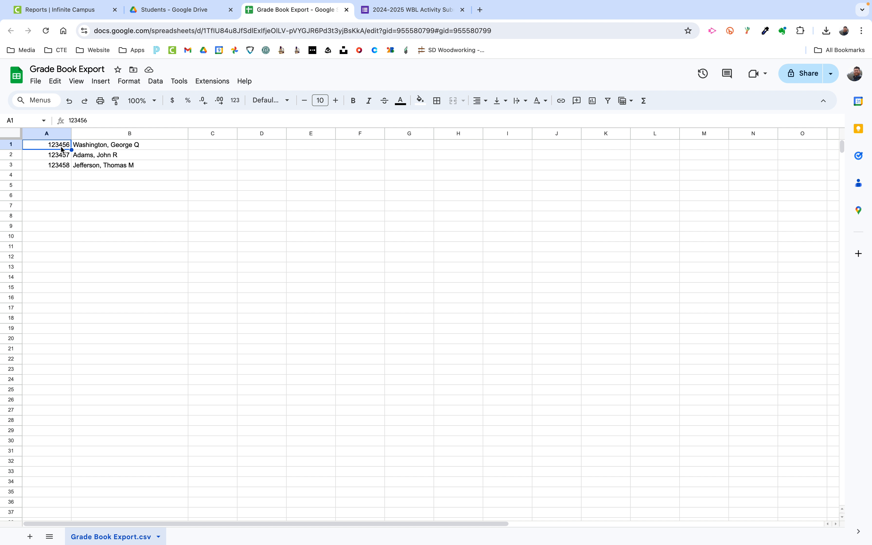
{"action": "key", "text": "ctrl+c"}
{"action": "left_click", "coordinate": [269, 179]}
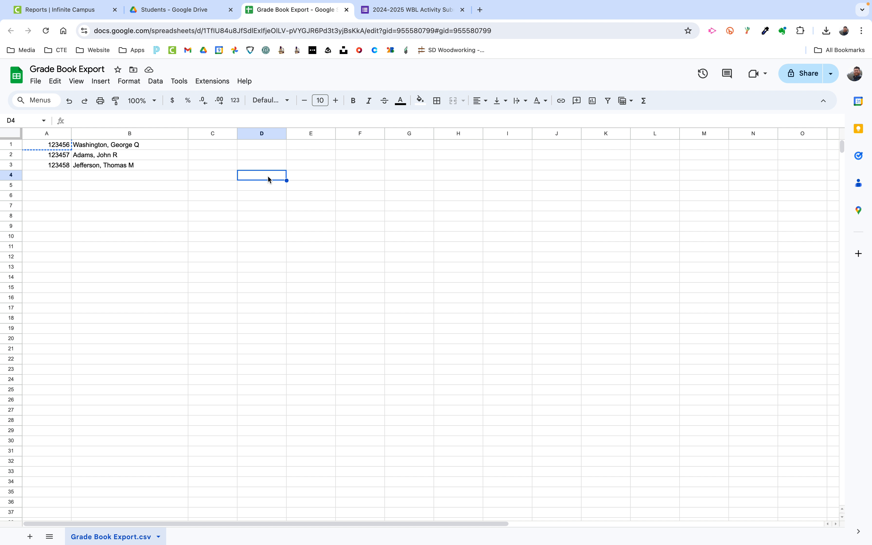
{"action": "key", "text": "ctrl+v"}
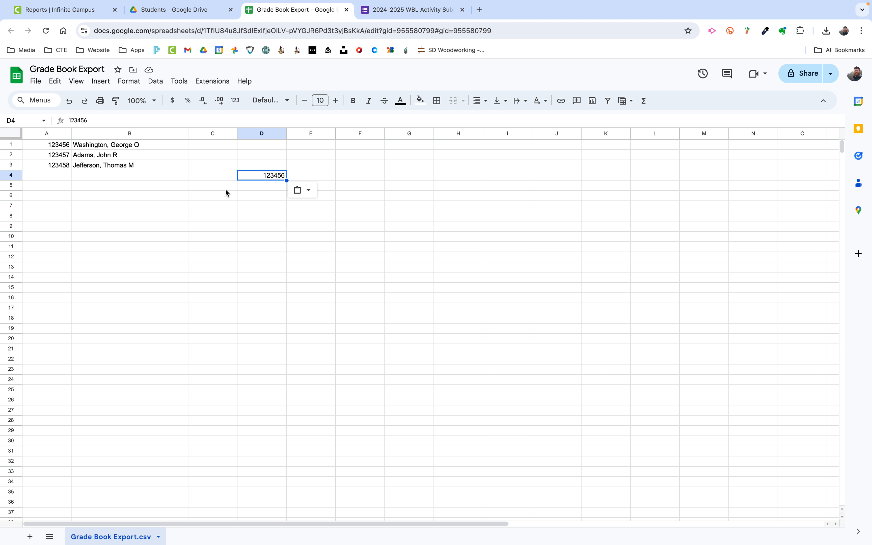
{"action": "left_click", "coordinate": [250, 248]}
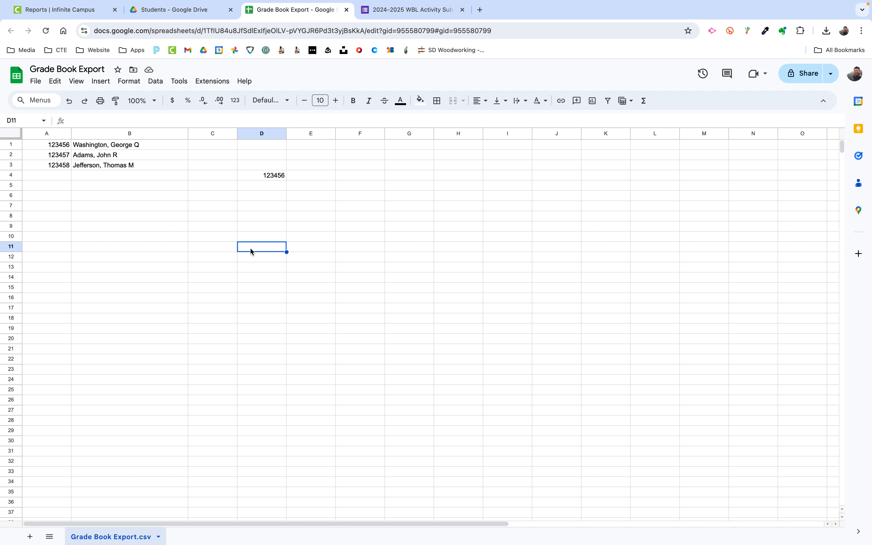